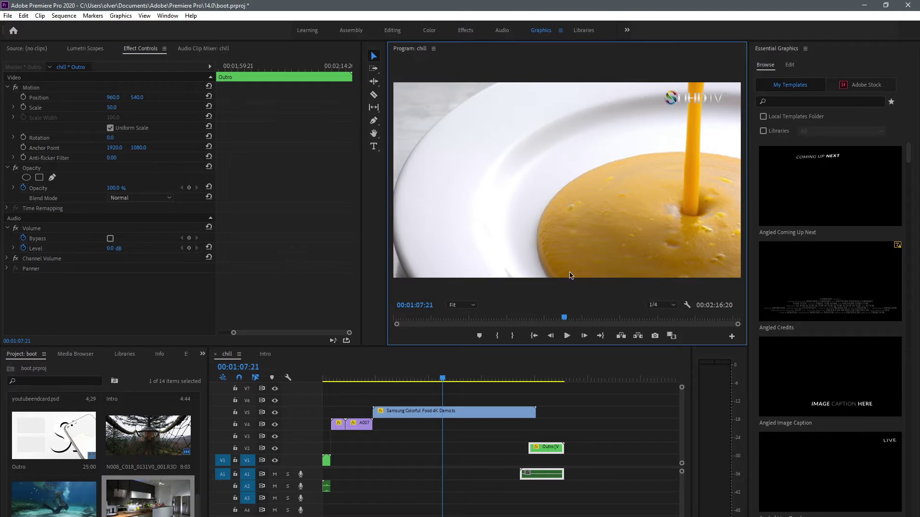
- Open Preferences on the General page from the Edit menu and move the dialog into view
left_click(24, 17)
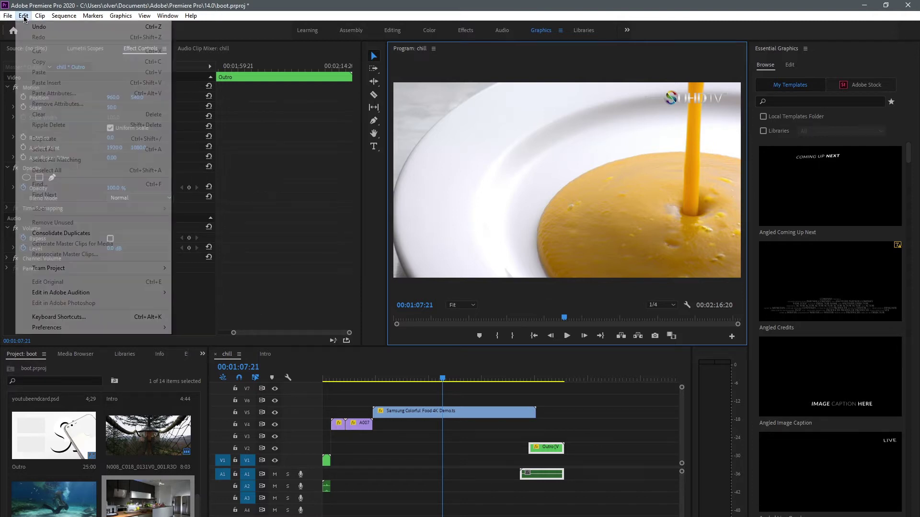
mouse_move(113, 327)
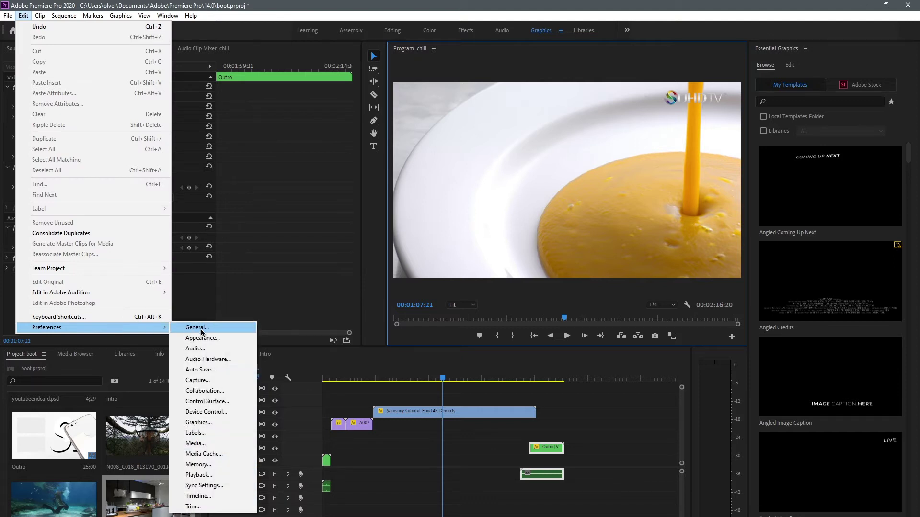
key("Escape")
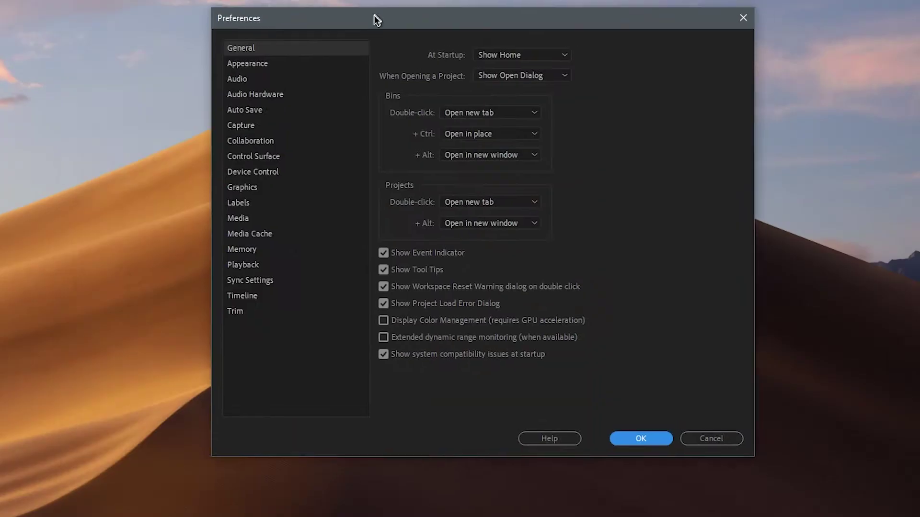
left_click_drag(374, 15, 356, 40)
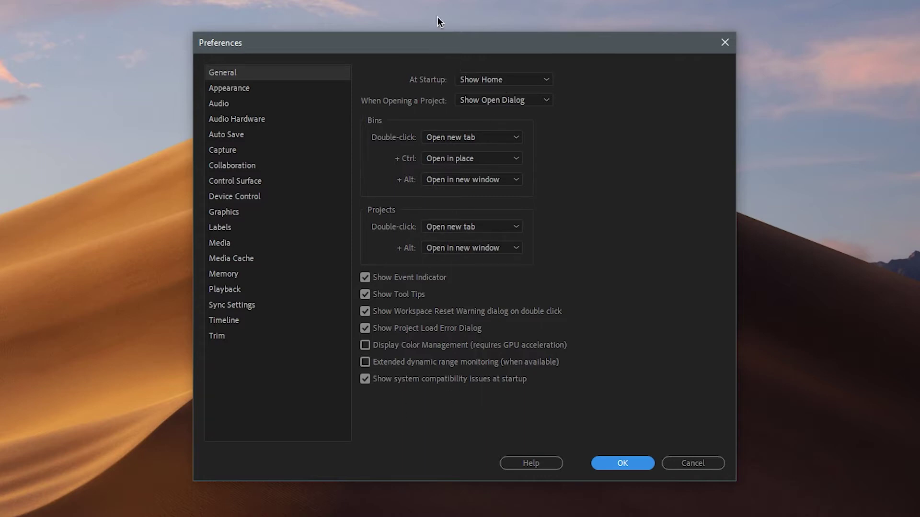
- Step through the Appearance and Audio pages to Audio Hardware (MME, 100 ms, 96000 Hz)
left_click(239, 93)
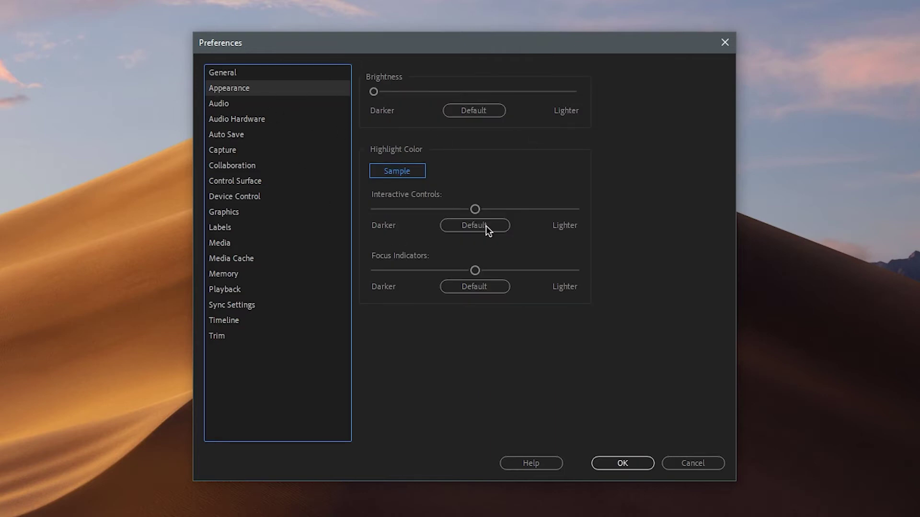
left_click(232, 109)
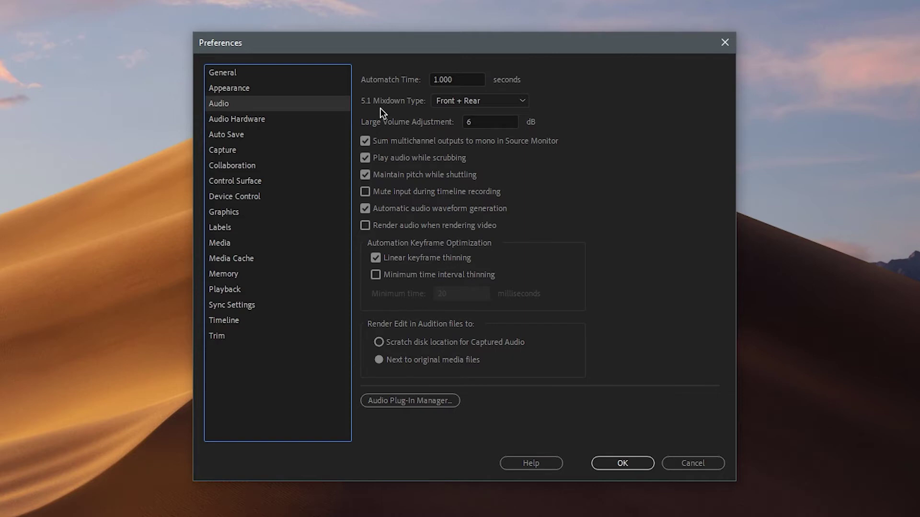
left_click(243, 120)
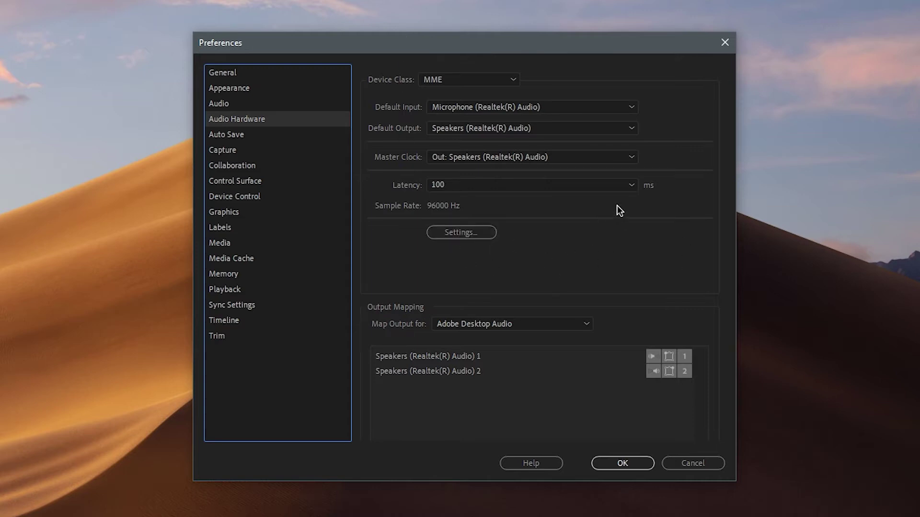
- Change Audio Hardware latency from 100 ms to 50 ms, briefly trying 250 ms first
left_click(632, 187)
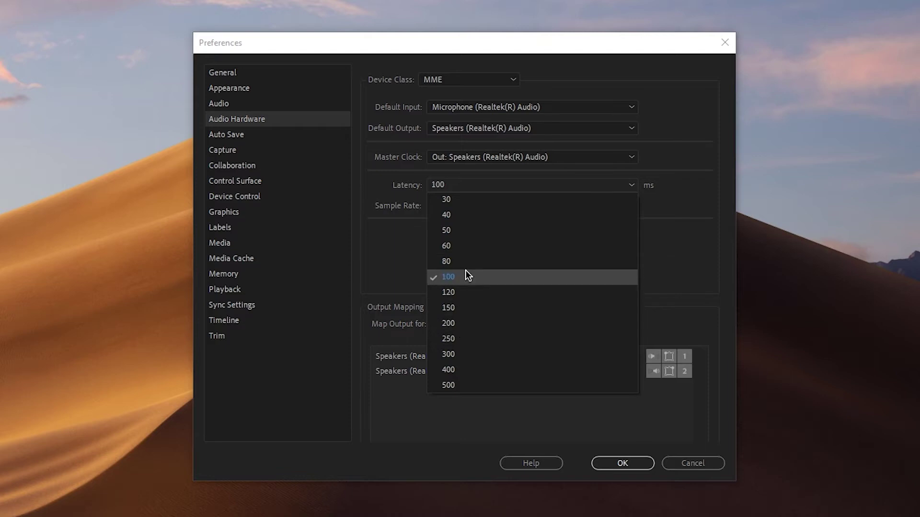
left_click(469, 339)
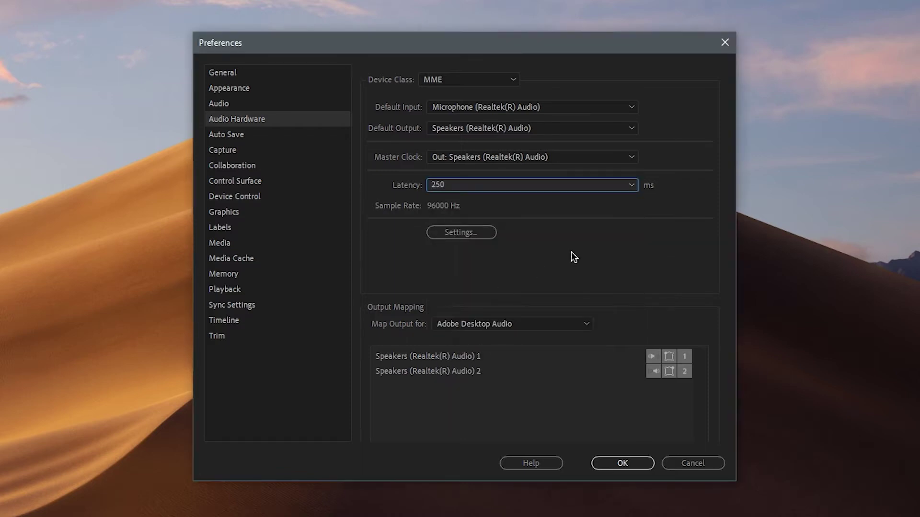
left_click(631, 188)
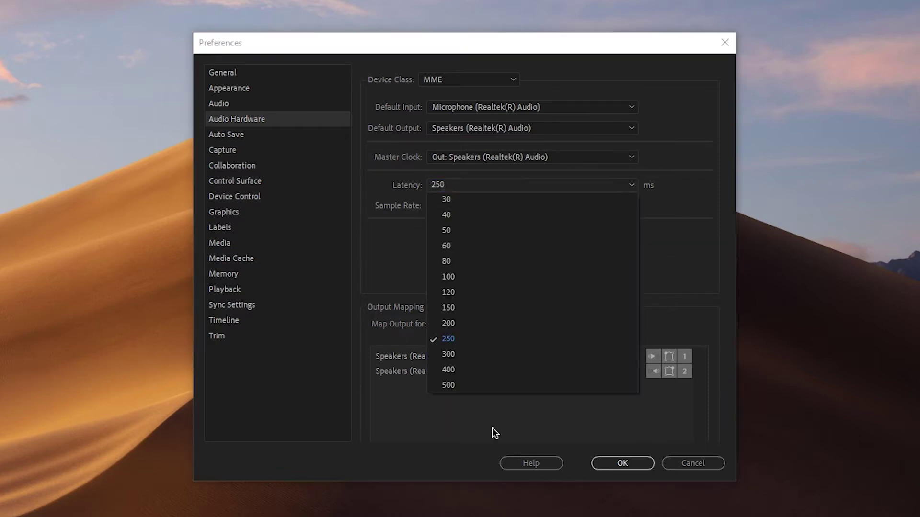
left_click(468, 230)
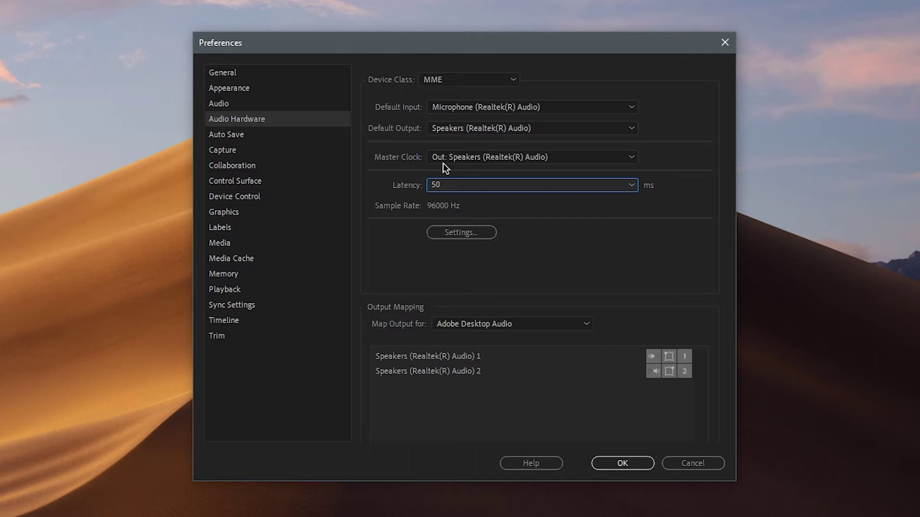
left_click_drag(465, 51, 372, 66)
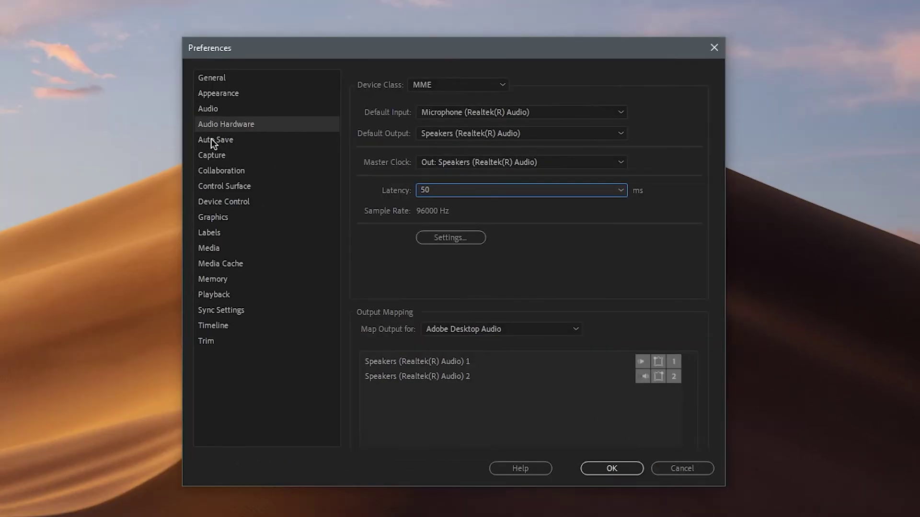
- Browse the Auto Save, Capture, Collaboration, Control Surface, Device Control, Graphics and Labels pages, ending on Media
left_click(130, 152)
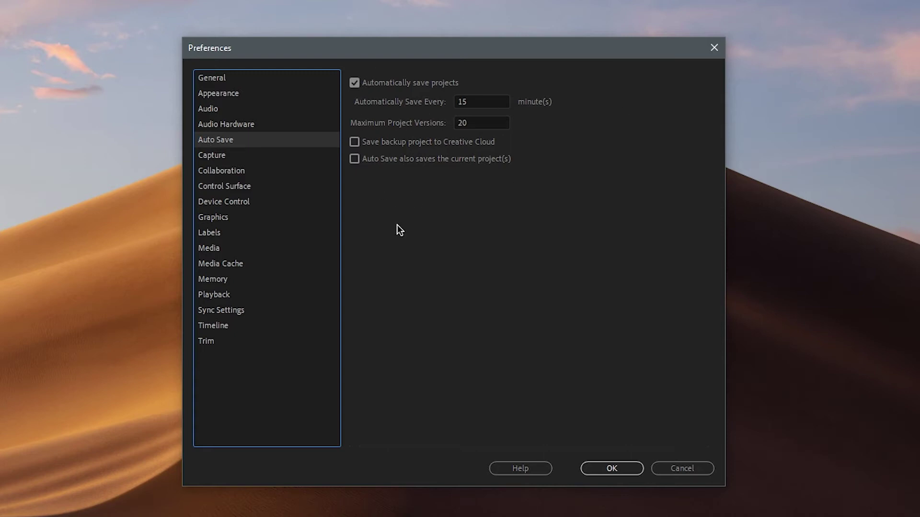
left_click(222, 163)
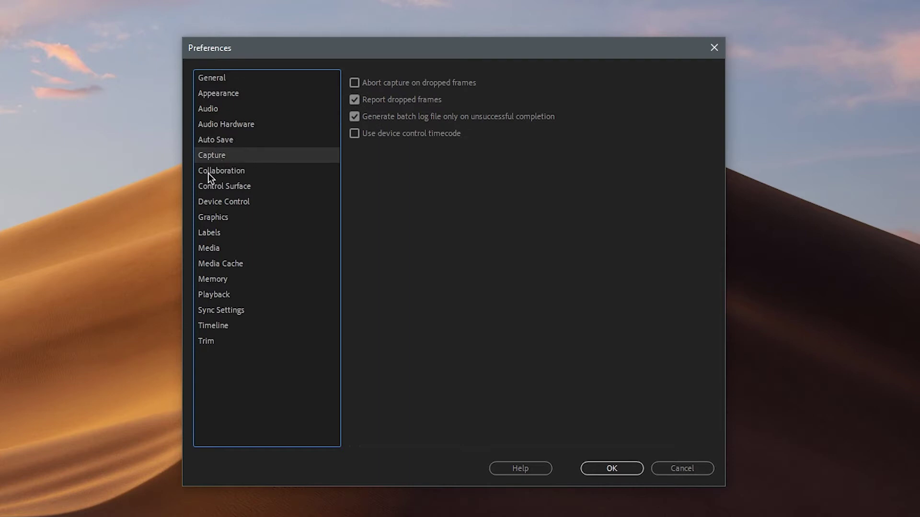
left_click(229, 173)
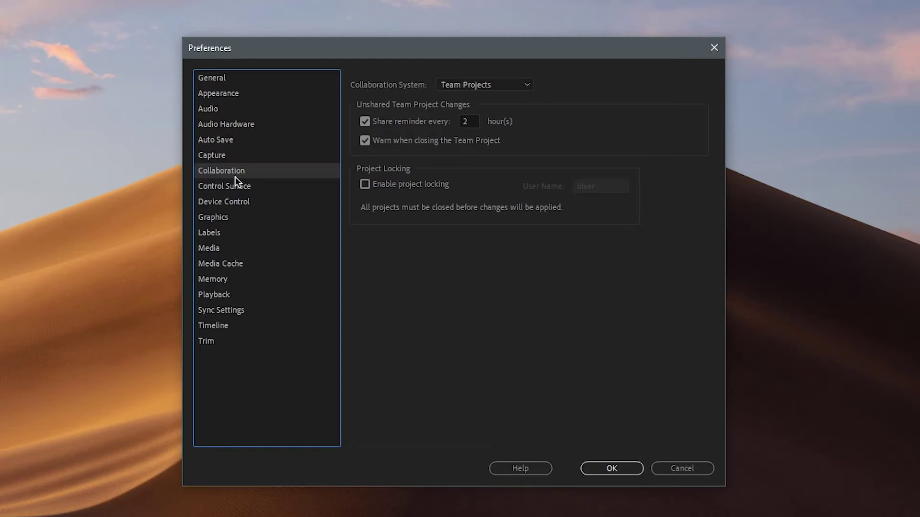
left_click(237, 190)
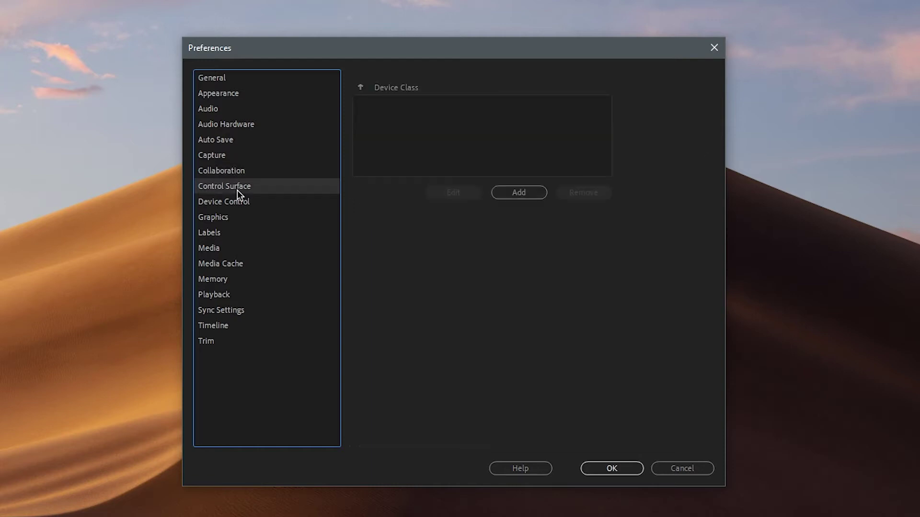
left_click(241, 205)
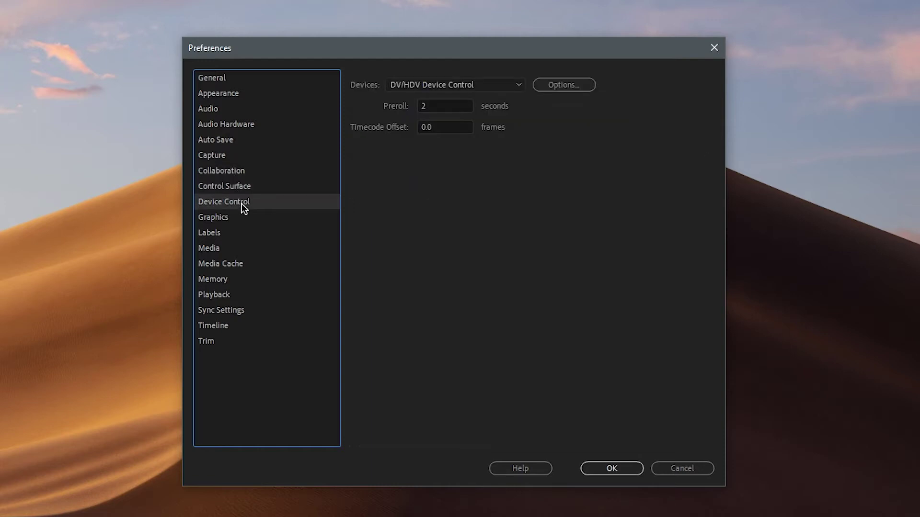
left_click(240, 221)
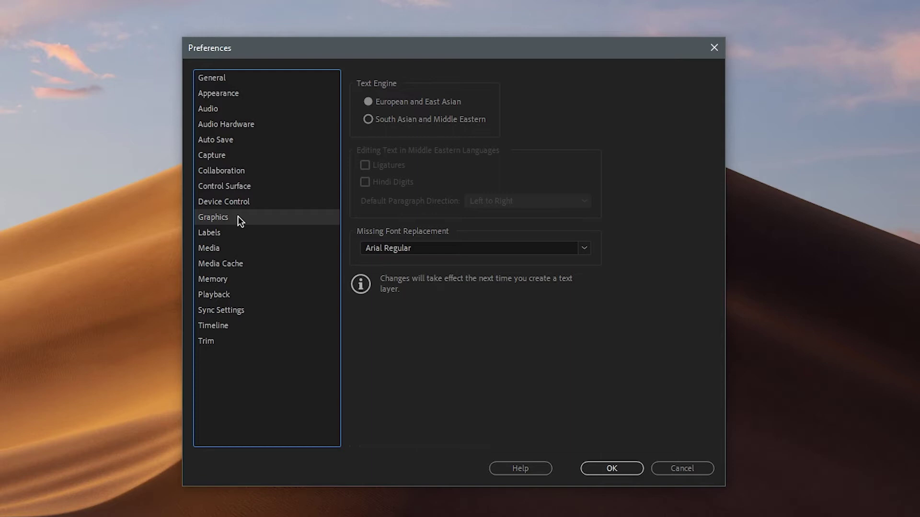
left_click(237, 239)
left_click(233, 250)
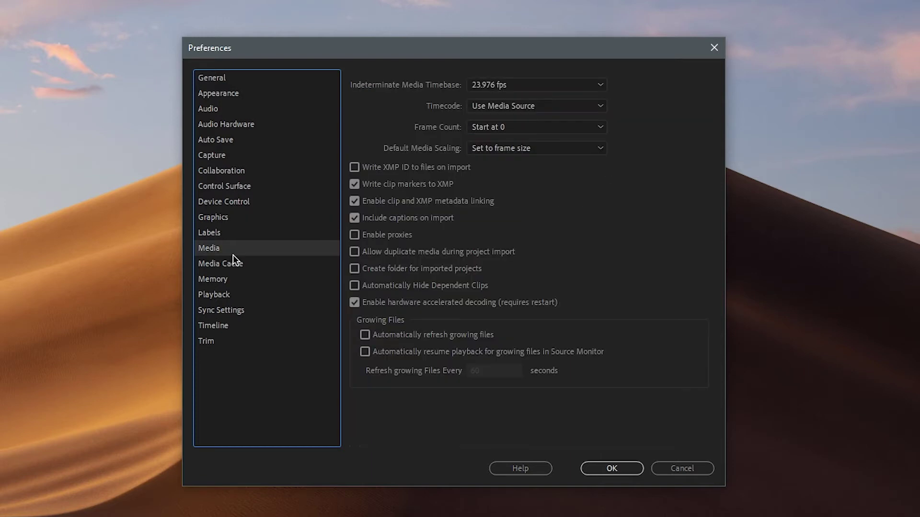
- Try 60.00 fps for the indeterminate media timebase, then restore it to 23.976 fps
left_click(536, 84)
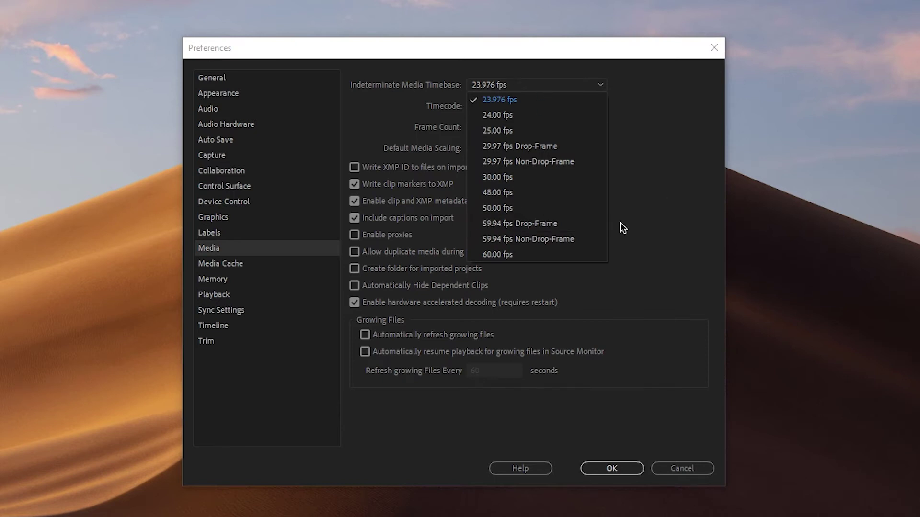
left_click(499, 254)
left_click(506, 88)
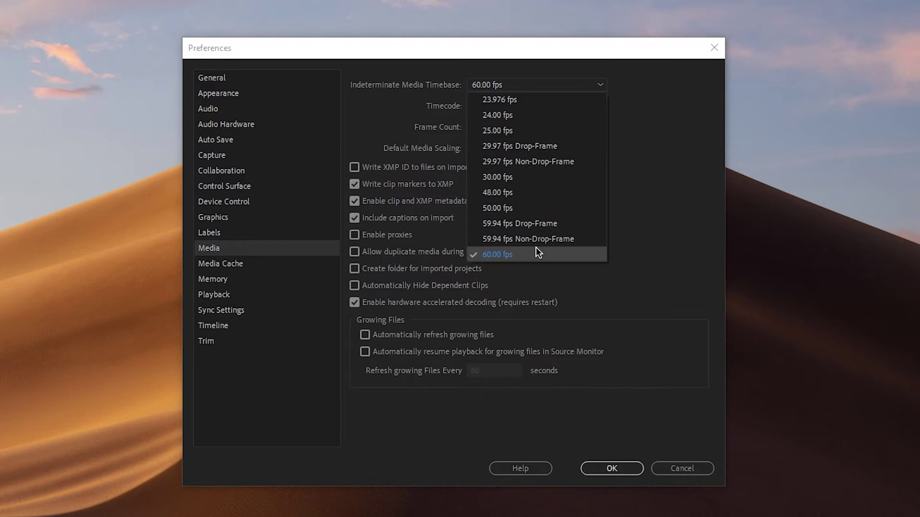
left_click(528, 100)
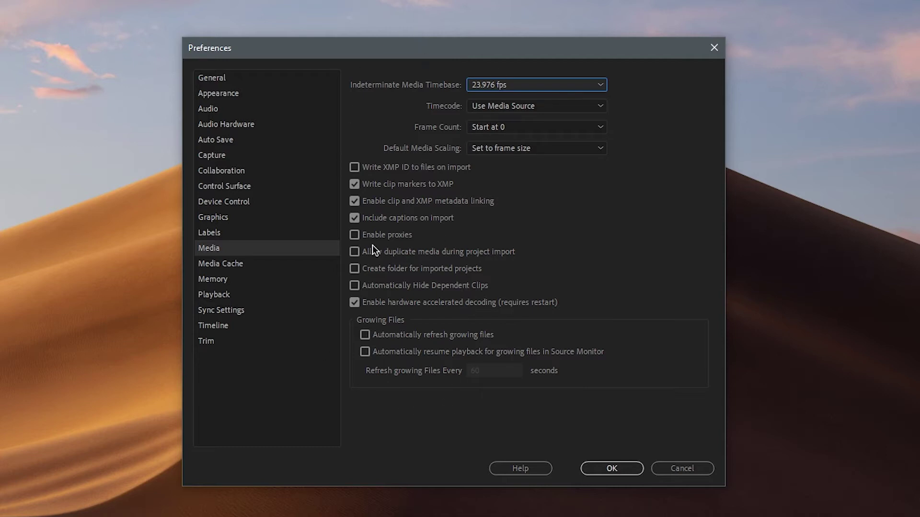
- Leave proxies and automatic growing-file refresh switched off, then go to the Media Cache page
left_click(356, 236)
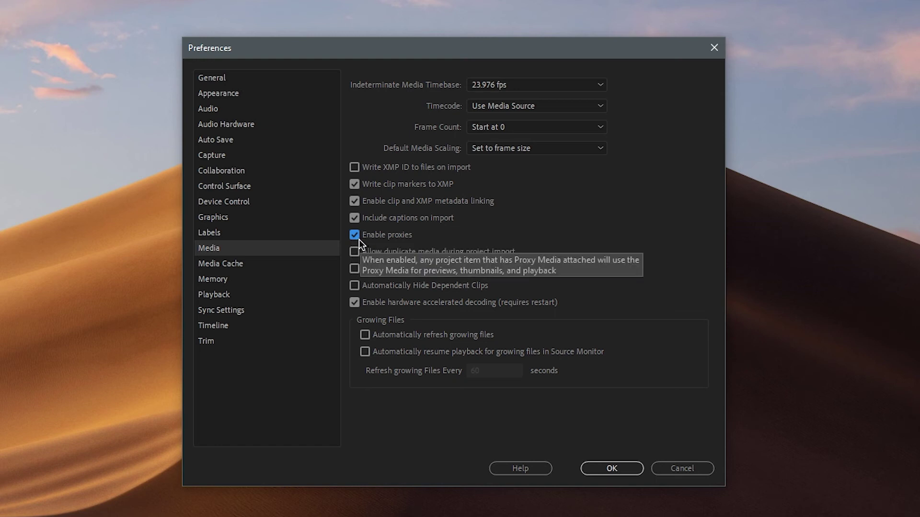
left_click(354, 239)
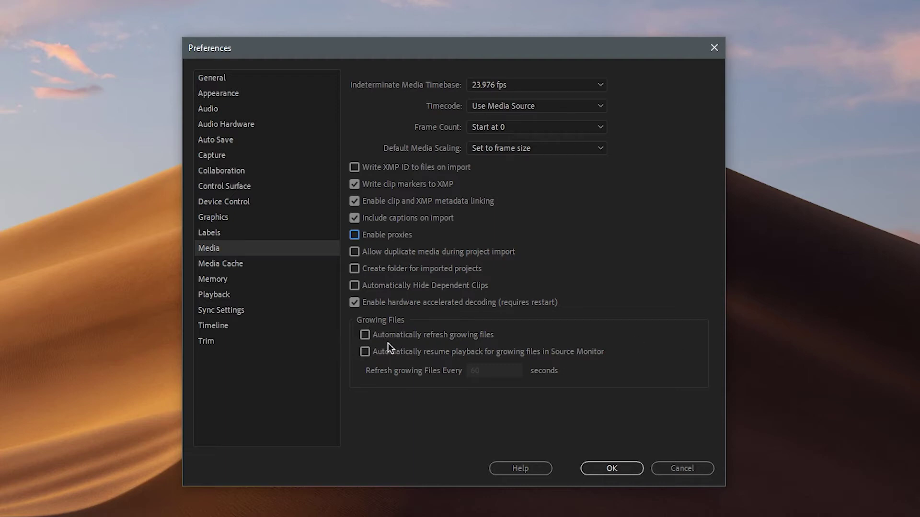
left_click(375, 336)
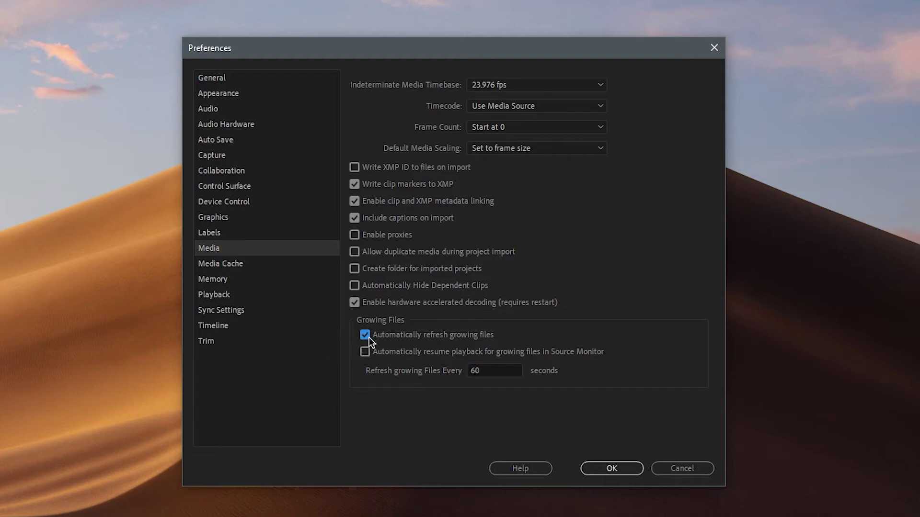
left_click(369, 337)
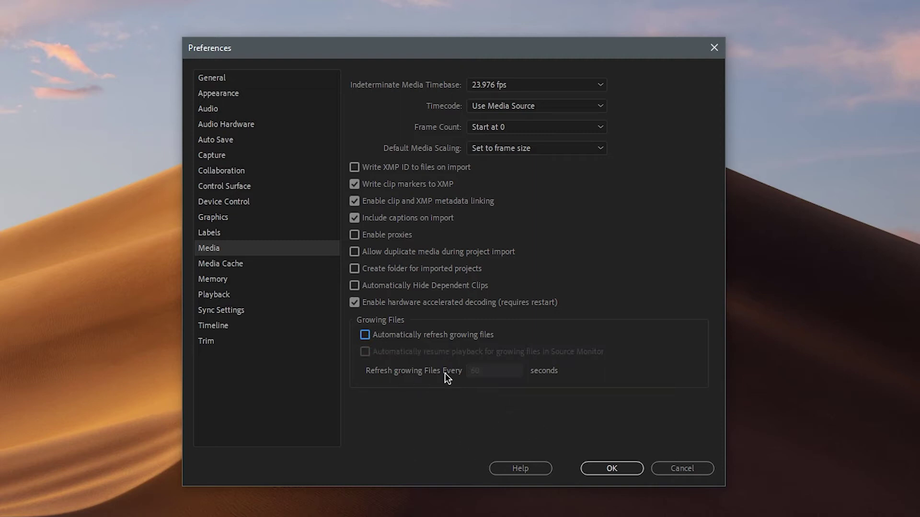
left_click(231, 265)
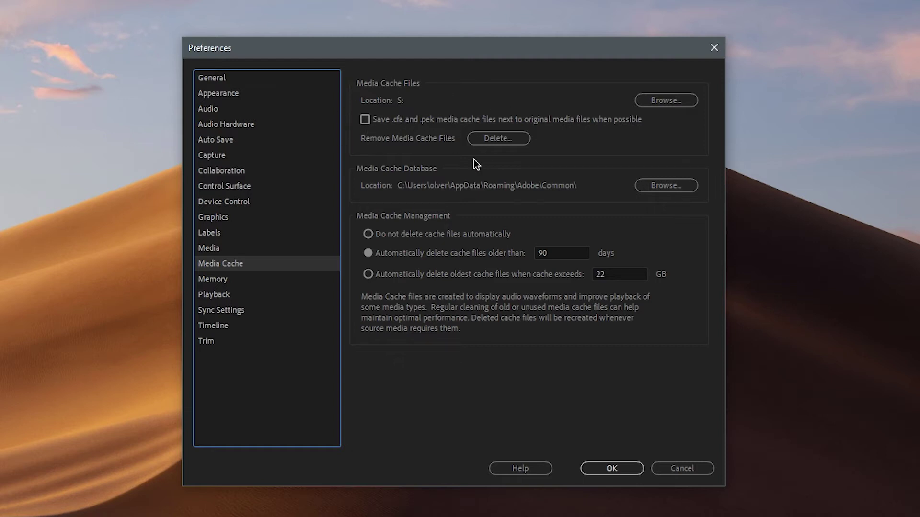
- Browse for the Media Cache Files folder, select the Scratch (S:) drive, then switch to Memory
left_click(664, 100)
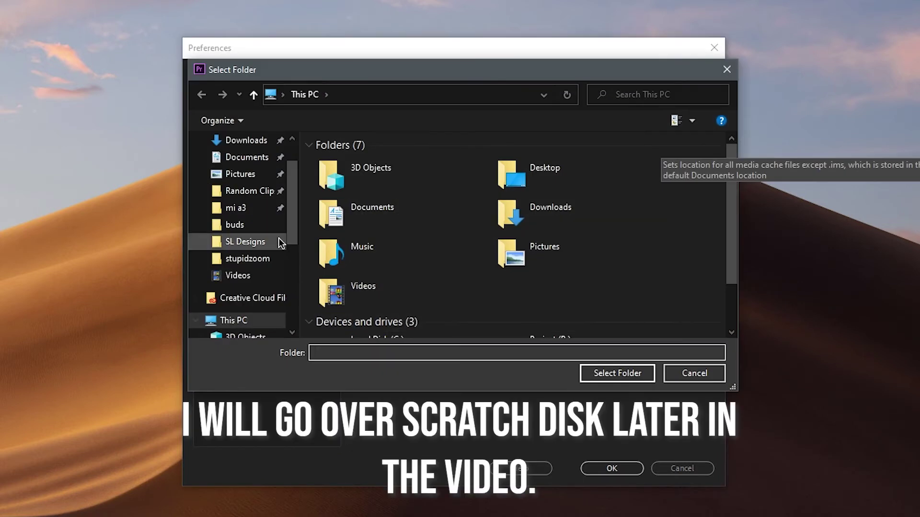
scroll(240, 288, "down", 4)
left_click(243, 294)
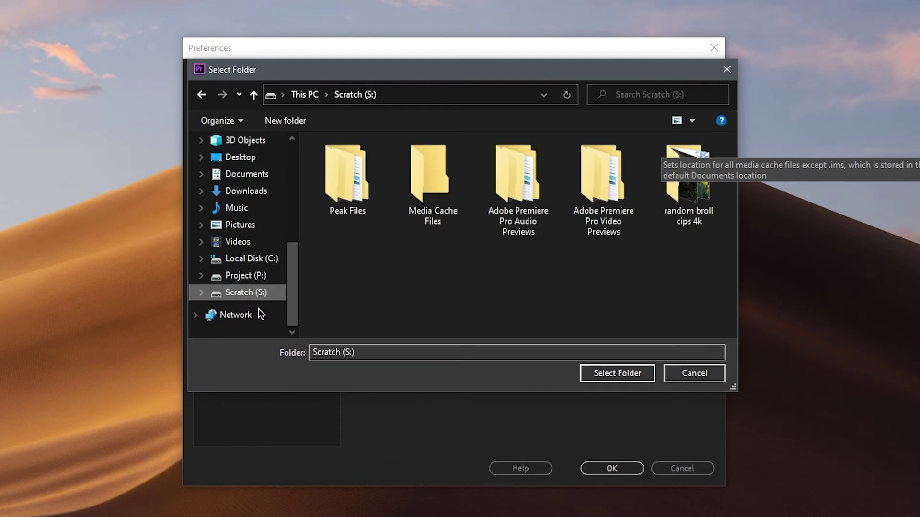
left_click(602, 375)
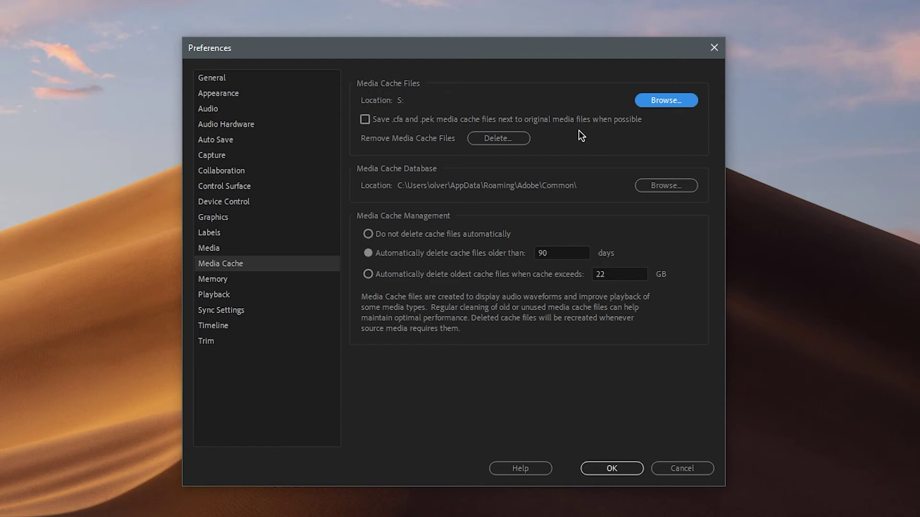
left_click(212, 280)
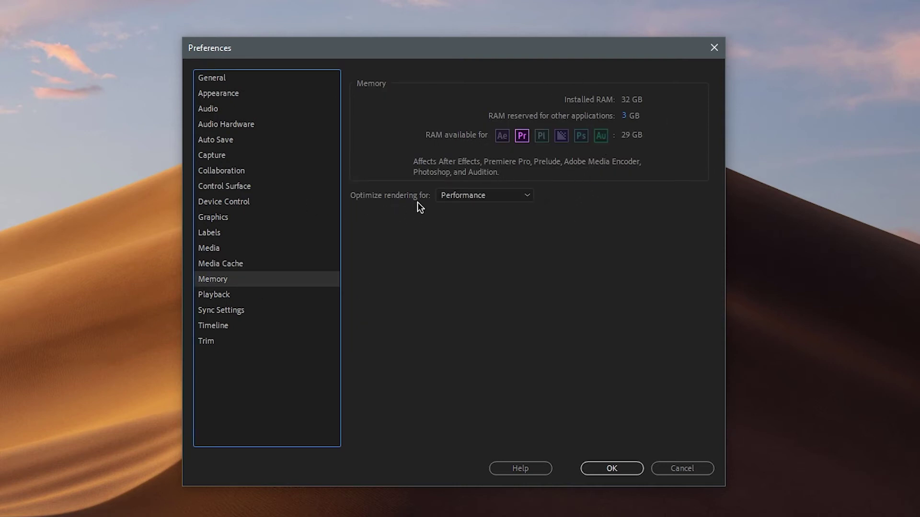
- Confirm Performance rendering optimization, leave 3 GB RAM reserved, and move on to Playback
left_click(470, 195)
left_click(478, 205)
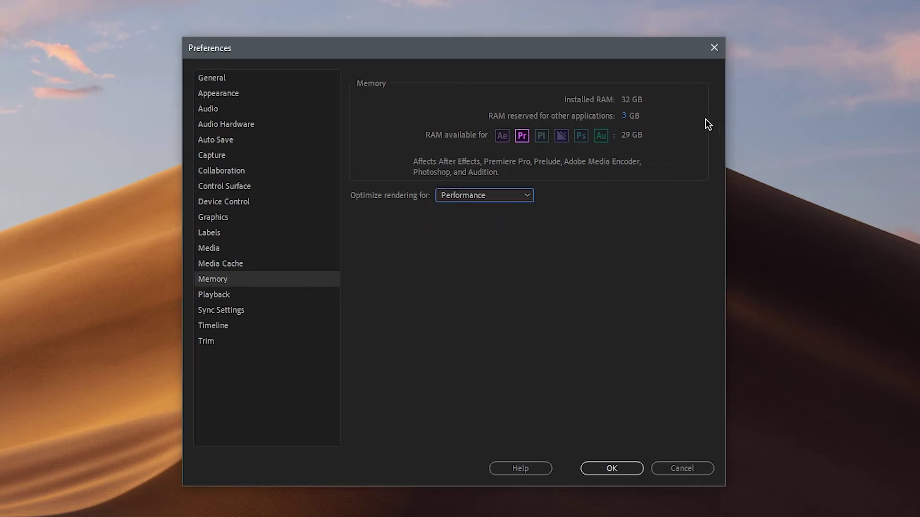
left_click_drag(632, 120, 611, 129)
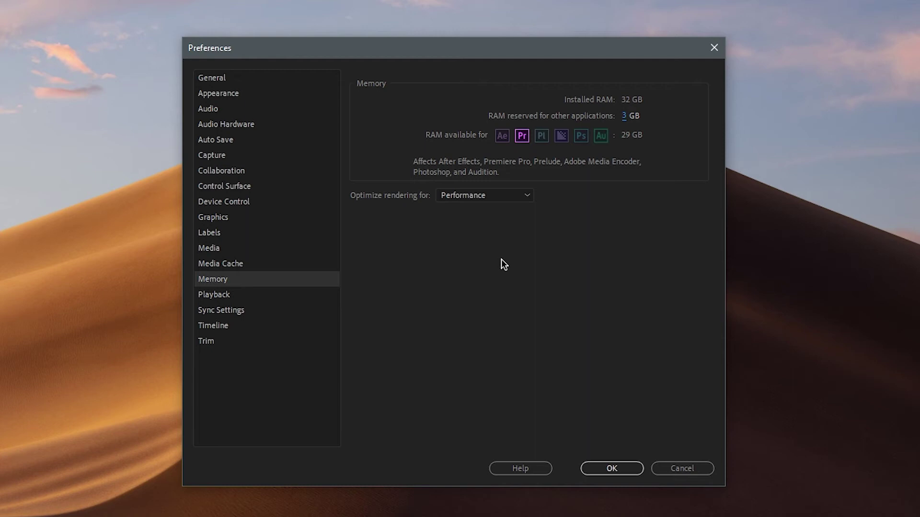
left_click(330, 295)
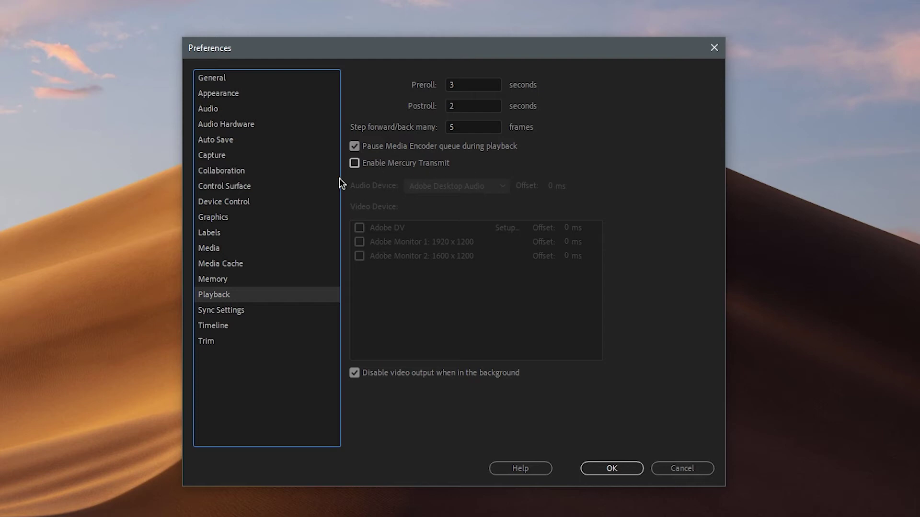
- Toggle Mercury Transmit on and back off, then step through Sync Settings and Timeline to Trim
left_click(353, 164)
left_click(355, 164)
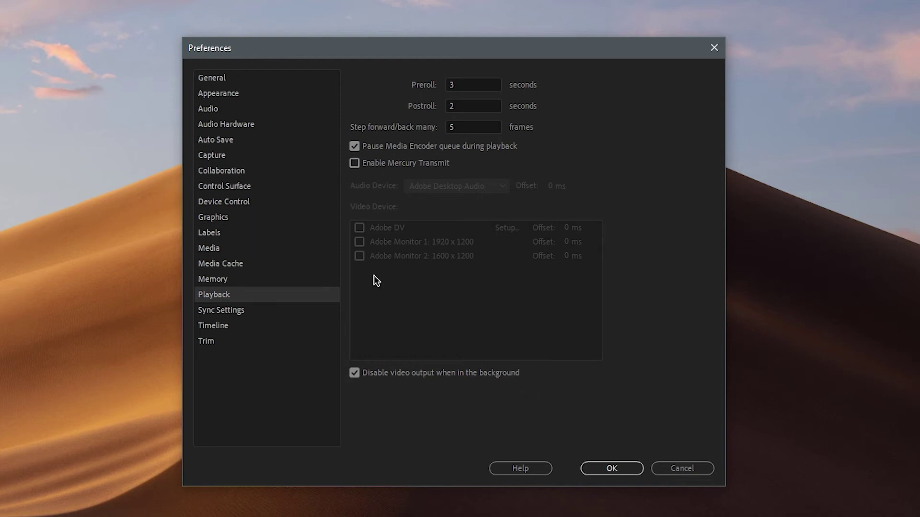
left_click(219, 312)
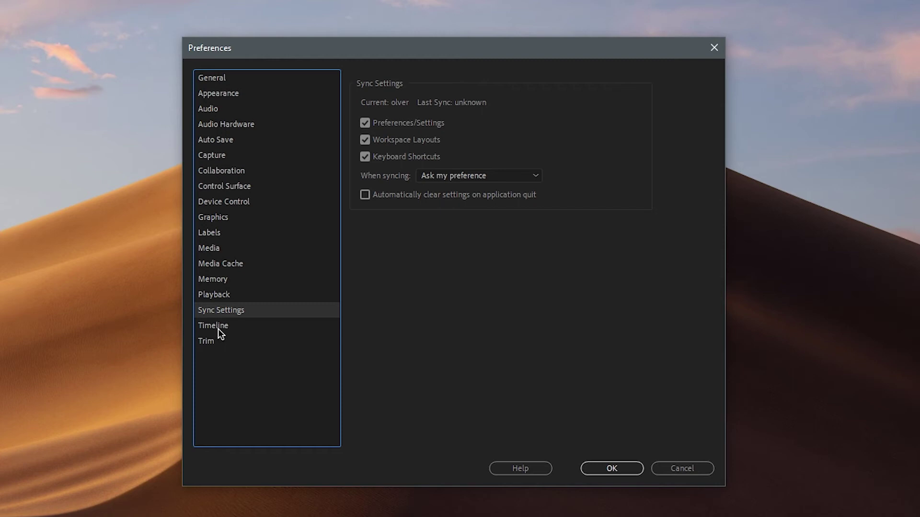
left_click(216, 326)
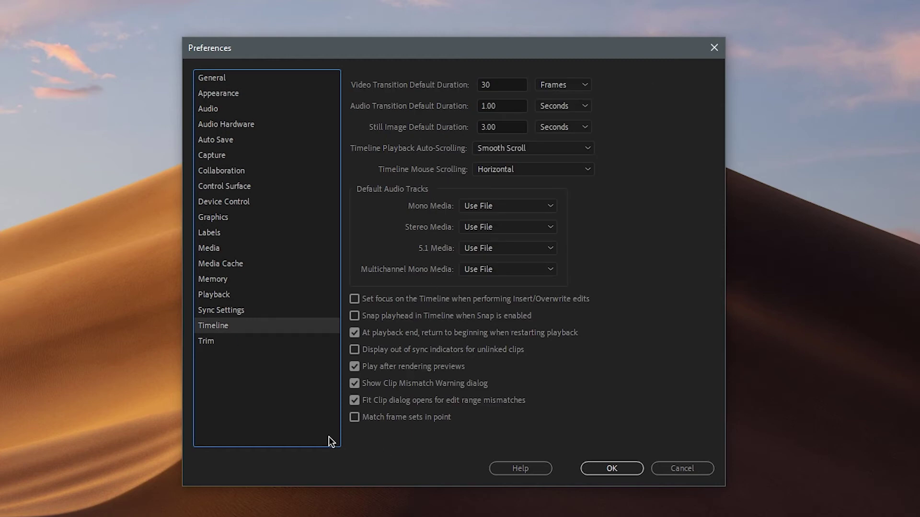
left_click(210, 343)
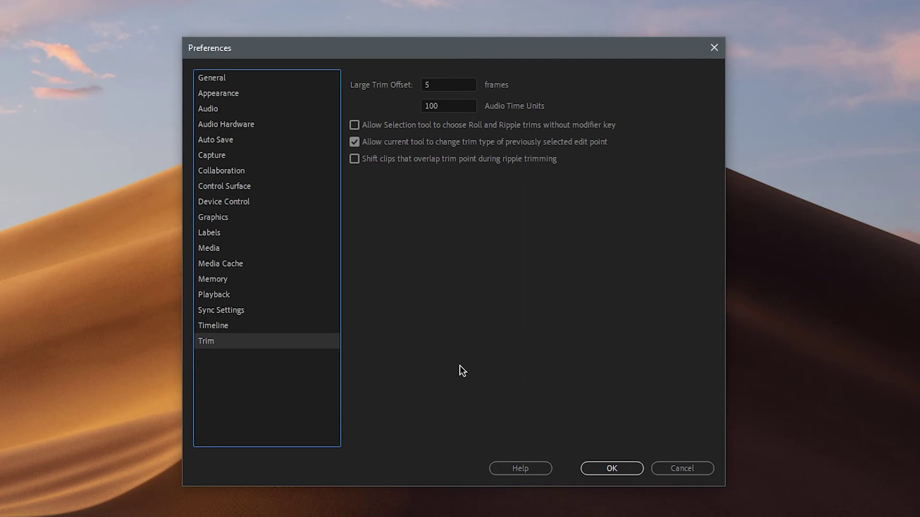
- Revisit General, Appearance and Audio, then confirm Audio Hardware latency stays at 50 ms
left_click(224, 82)
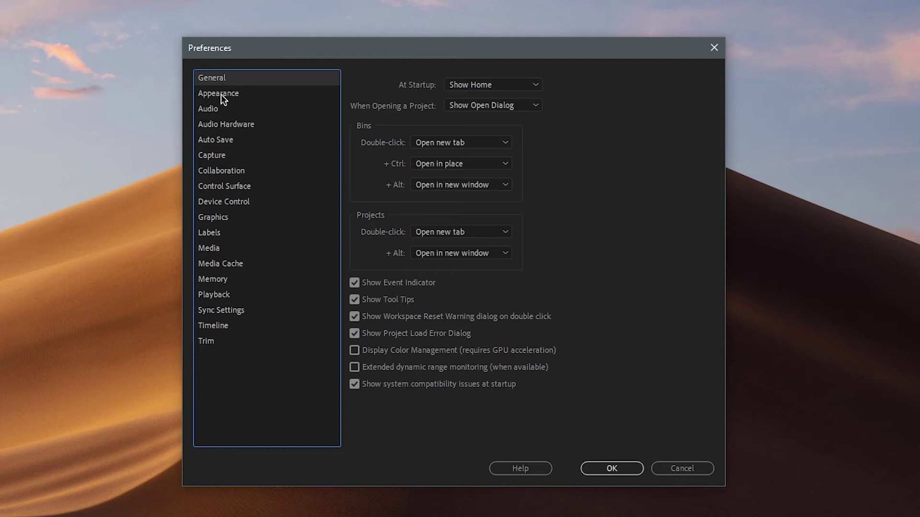
left_click(221, 96)
left_click(221, 113)
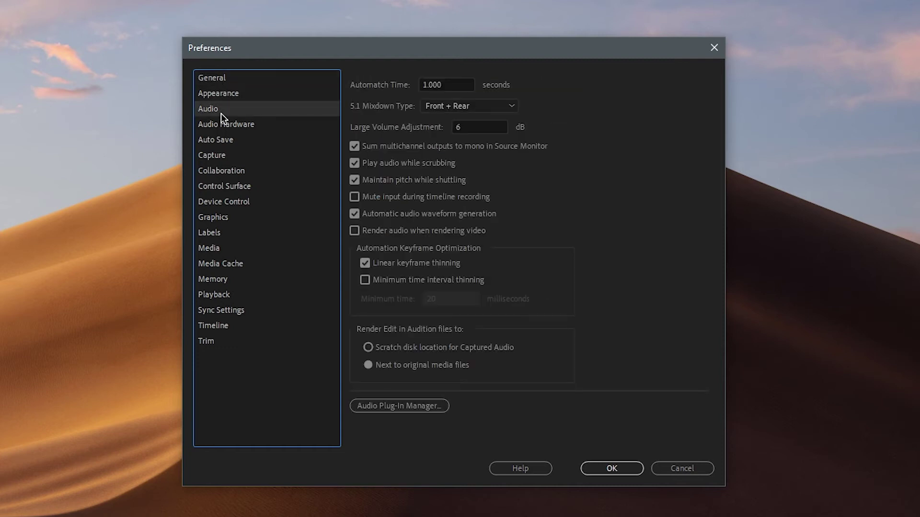
left_click(225, 126)
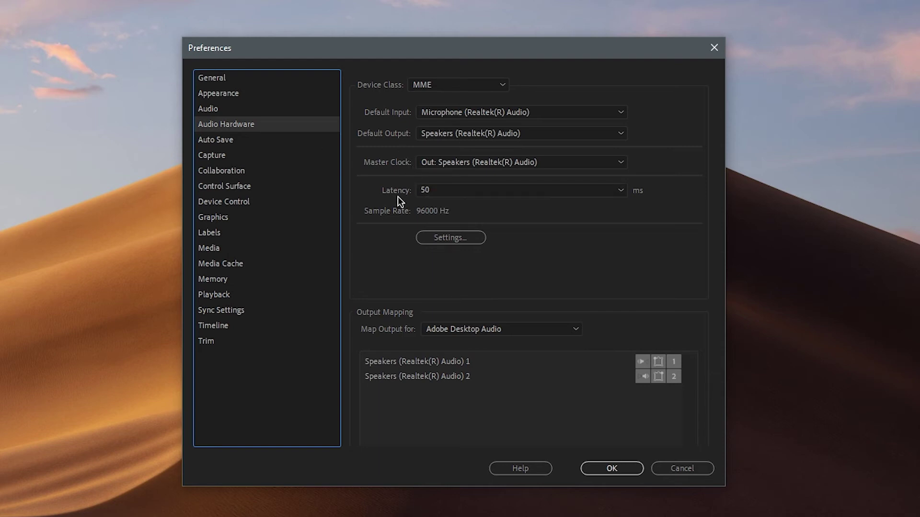
left_click(435, 192)
left_click(451, 235)
- Page through Auto Save to Media, ending on Media Cache with S: cache and 90-day deletion
left_click(216, 140)
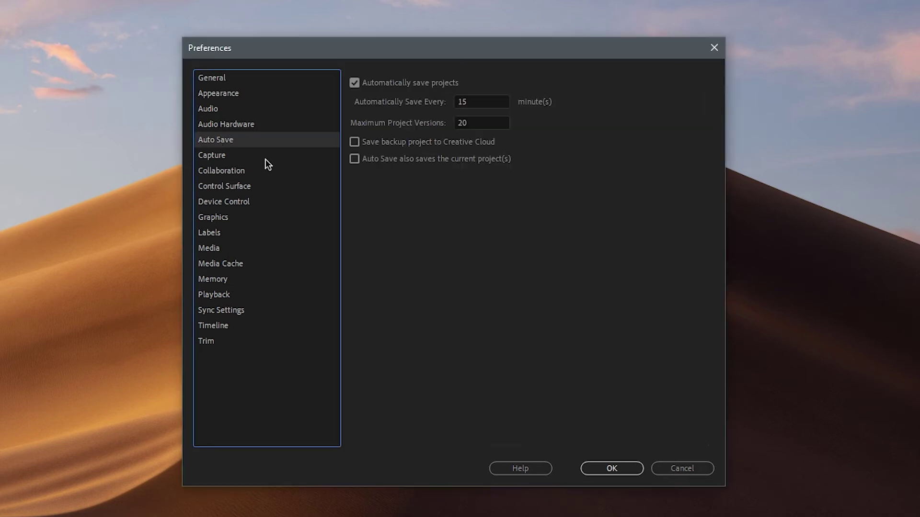
left_click(209, 159)
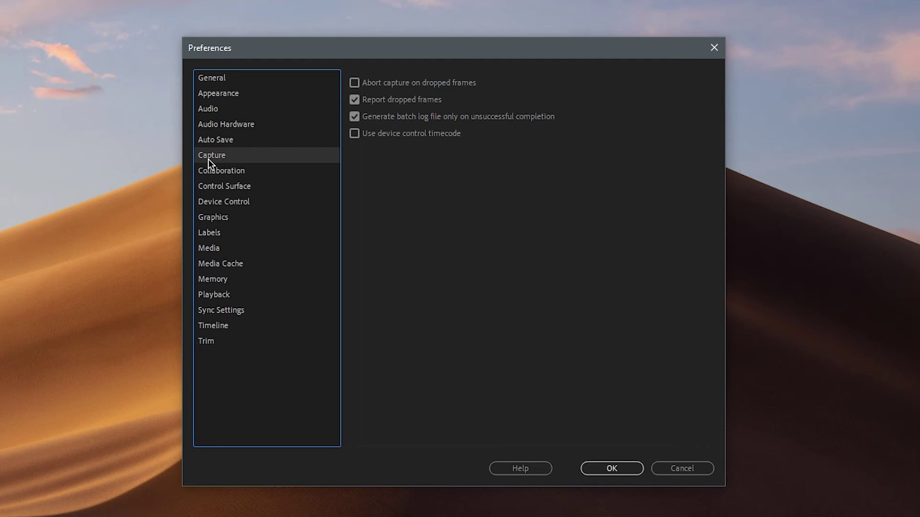
left_click(229, 172)
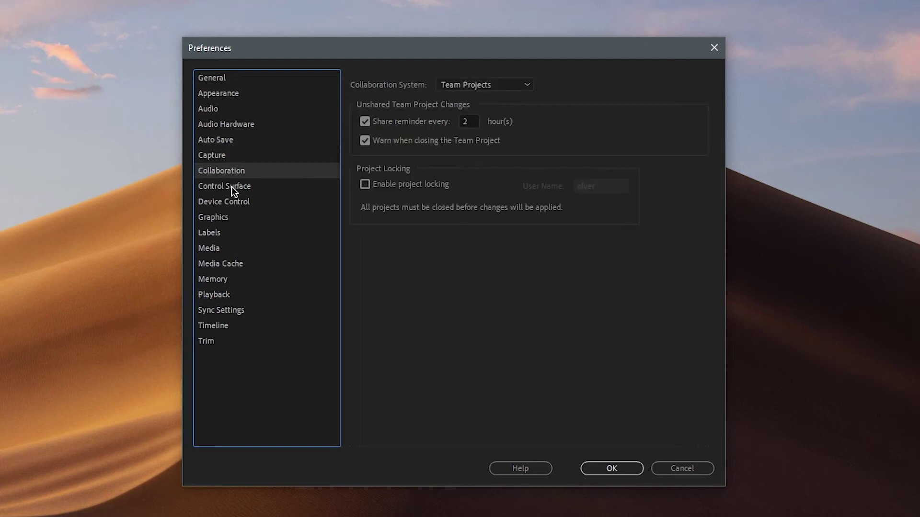
left_click(231, 187)
left_click(229, 203)
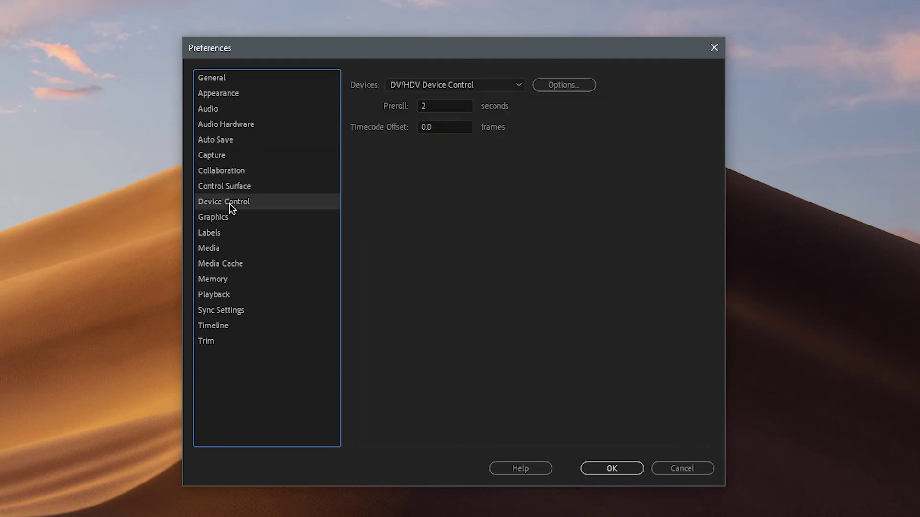
left_click(218, 217)
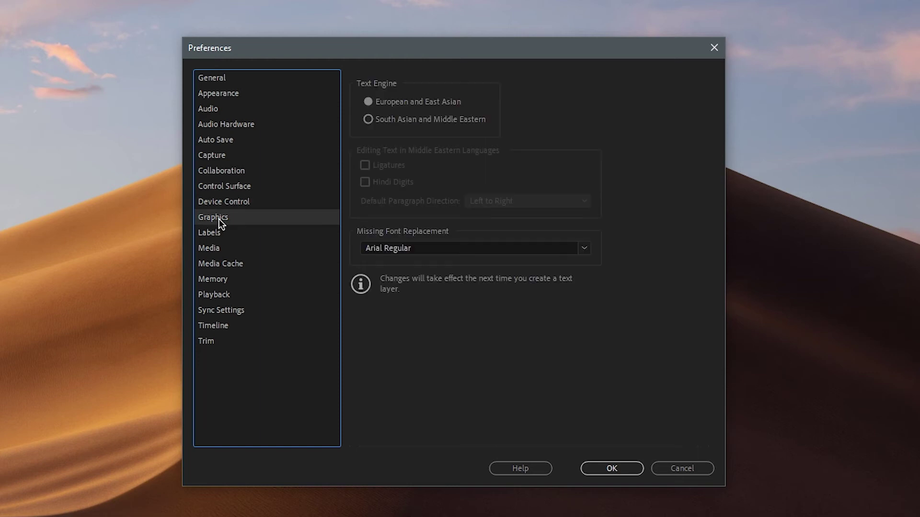
left_click(223, 233)
left_click(214, 248)
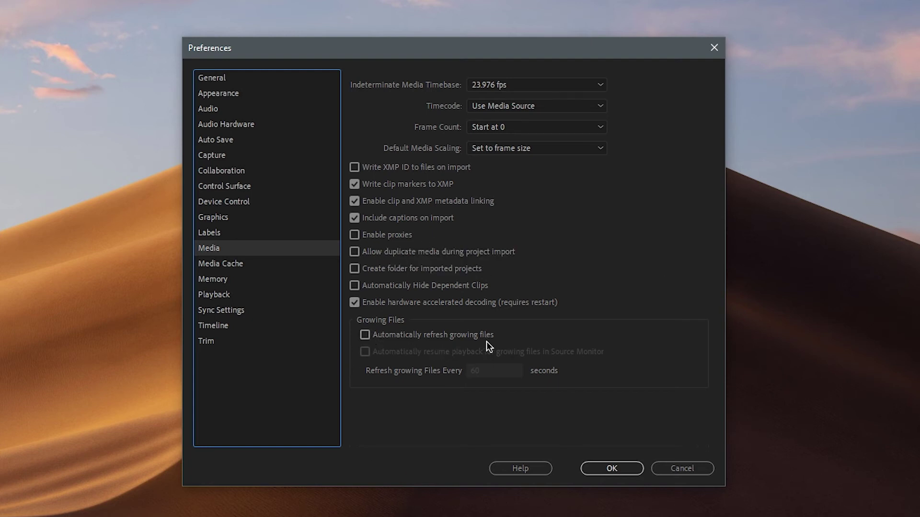
left_click(218, 265)
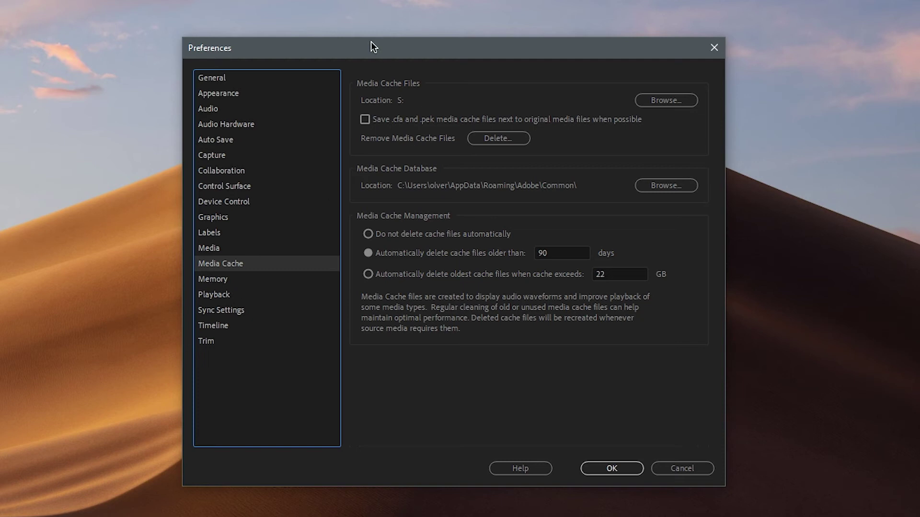
- Shift the dialog right and adjust the RAM reserved for other applications on the Memory page
left_click_drag(399, 49, 424, 48)
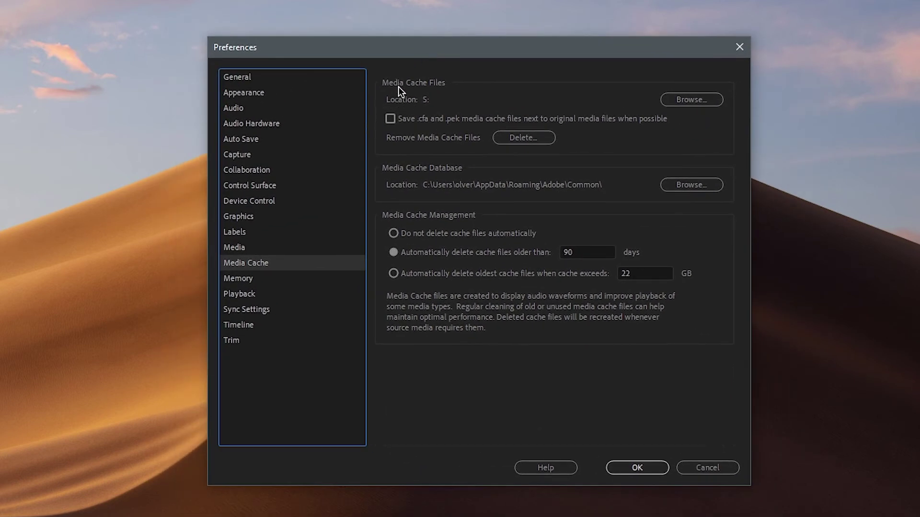
left_click(254, 280)
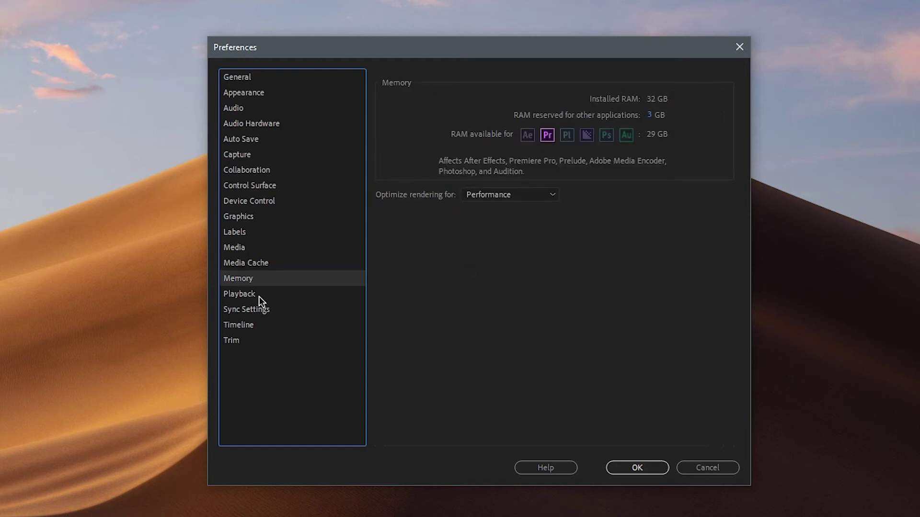
left_click_drag(653, 117, 659, 117)
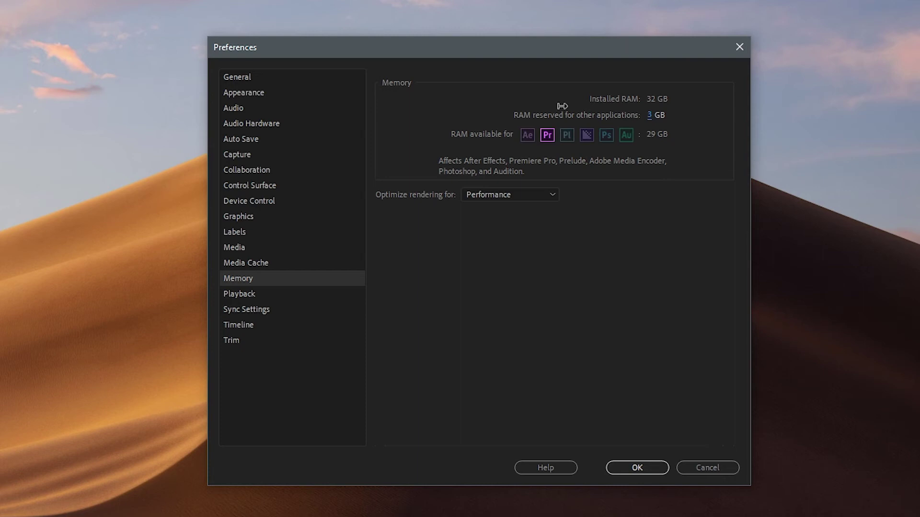
- Review Playback, Sync Settings, Timeline and Trim, then apply with OK to close Preferences
left_click(245, 295)
left_click(246, 309)
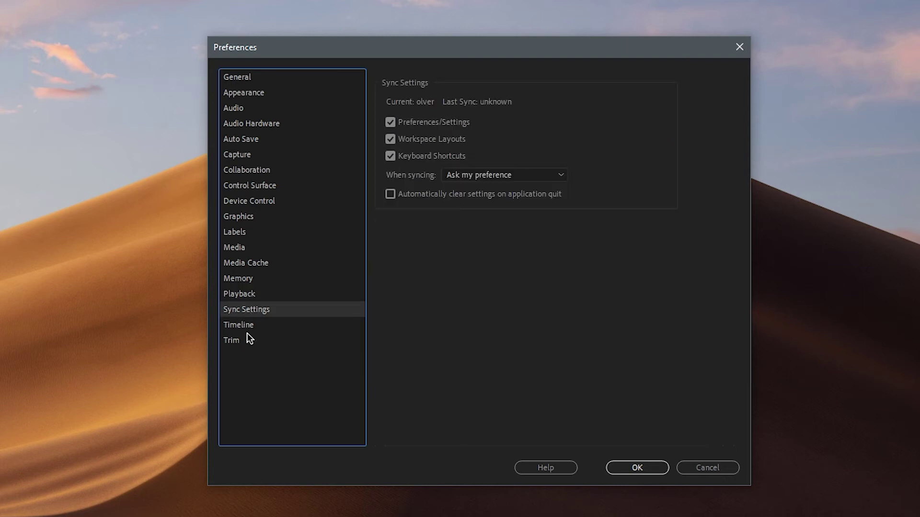
left_click(240, 327)
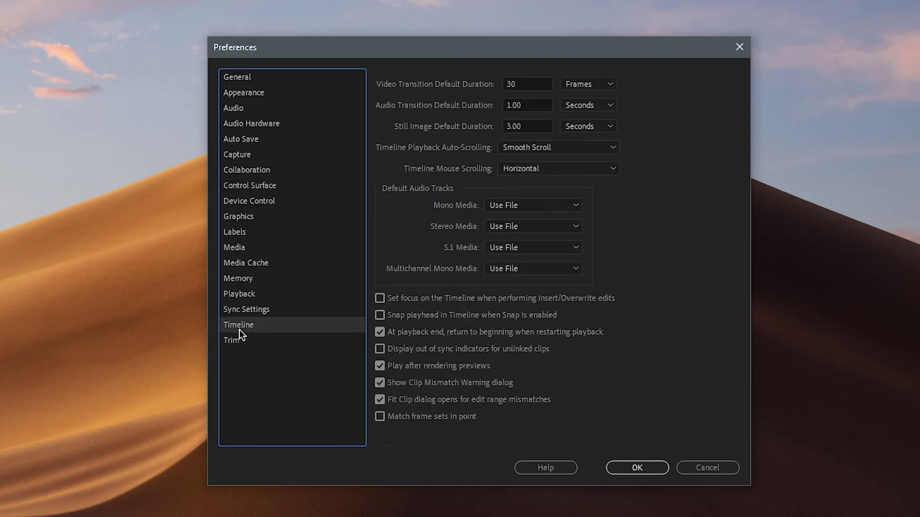
left_click(242, 341)
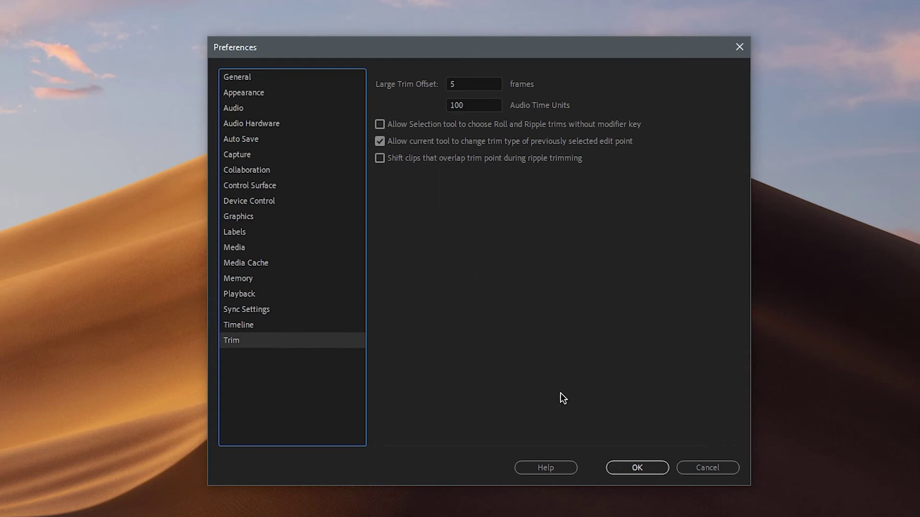
left_click(636, 469)
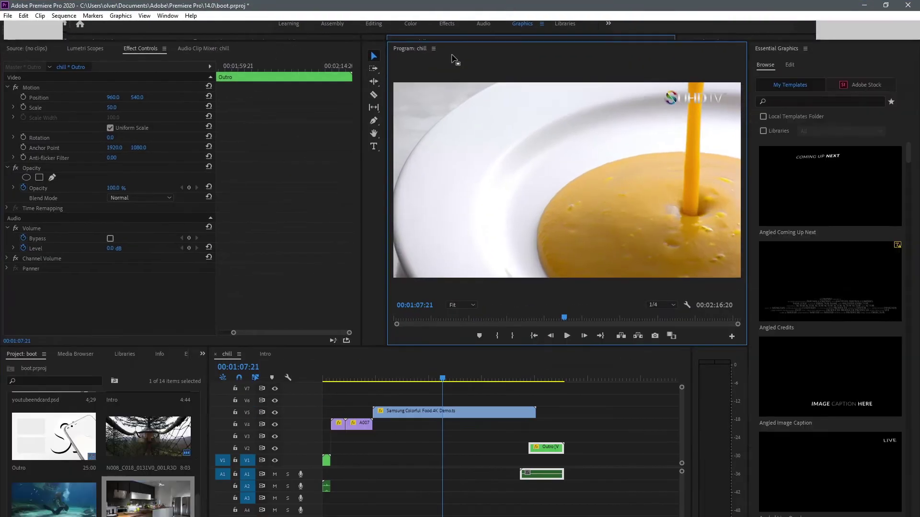
- Open and cancel the Project Manager, then open the boot project's General Project Settings
left_click(7, 15)
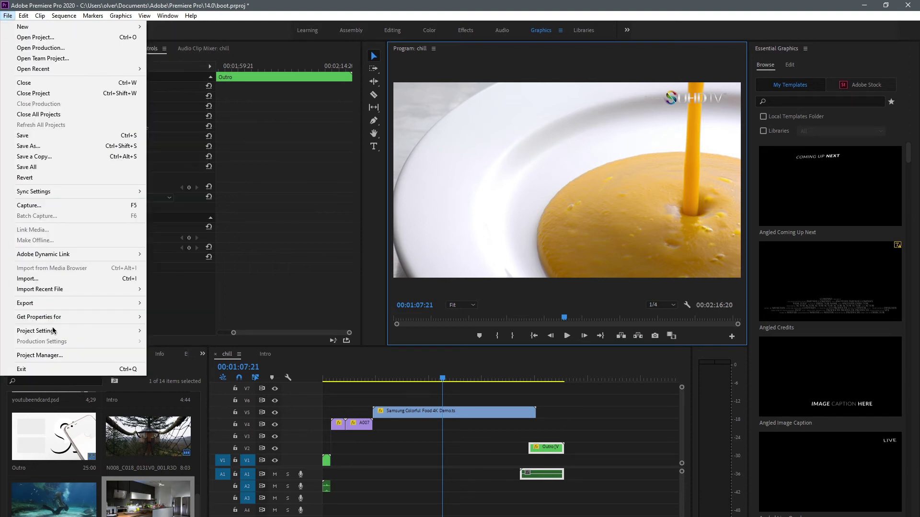
left_click(55, 355)
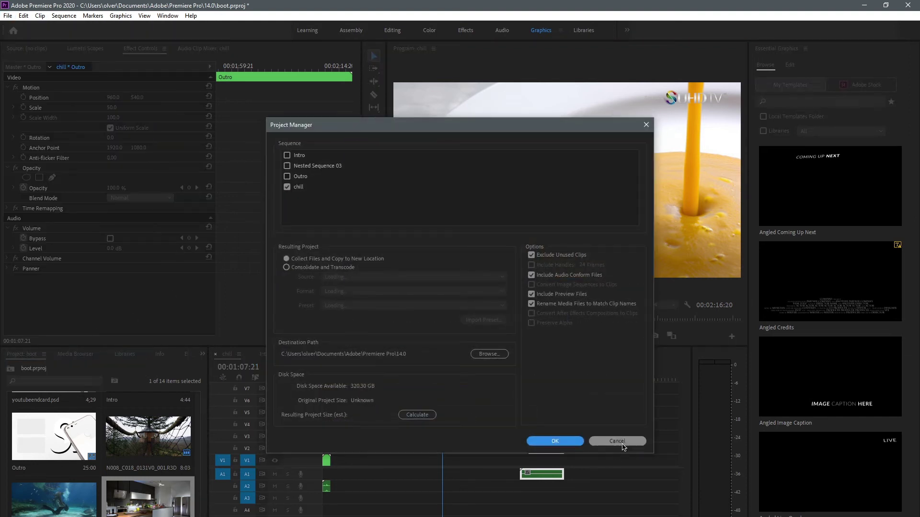
left_click(617, 447)
left_click(8, 15)
left_click(173, 320)
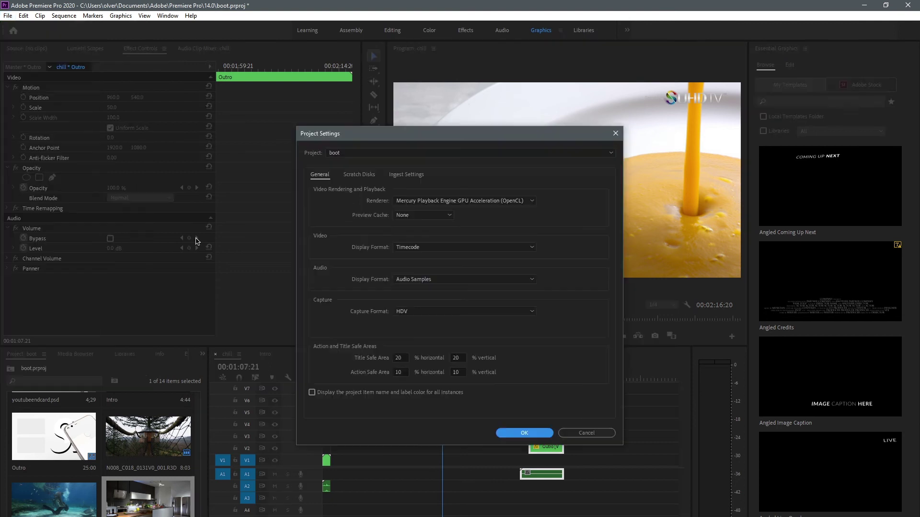
- Review the Scratch Disks and Ingest Settings tabs, ending on Scratch Disks with previews on S:\
left_click(356, 175)
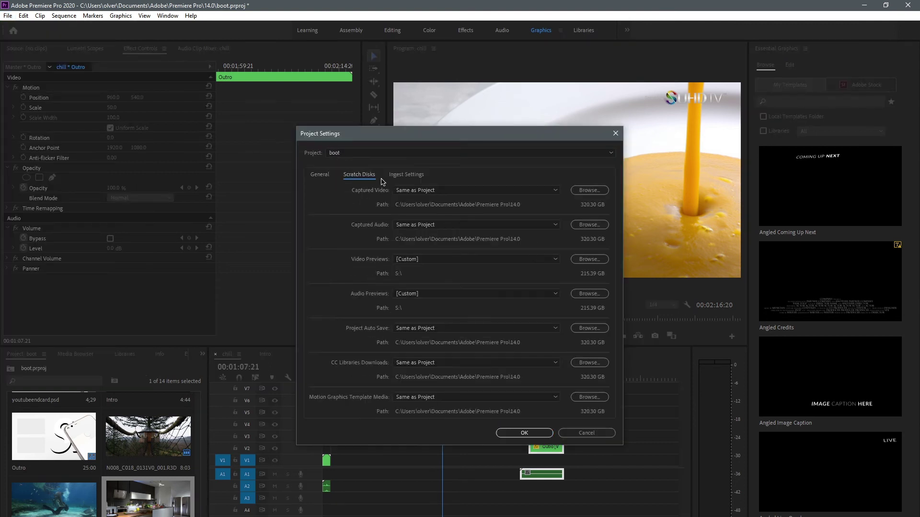
left_click(405, 176)
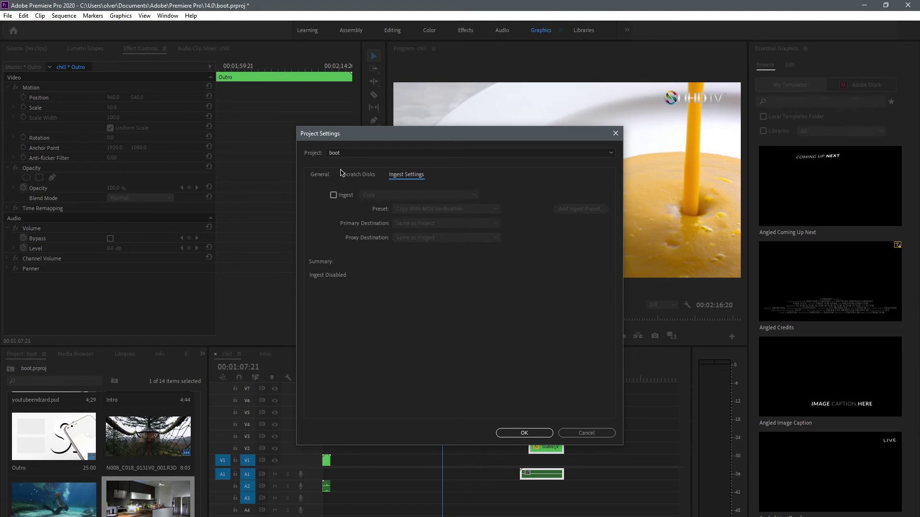
left_click(370, 177)
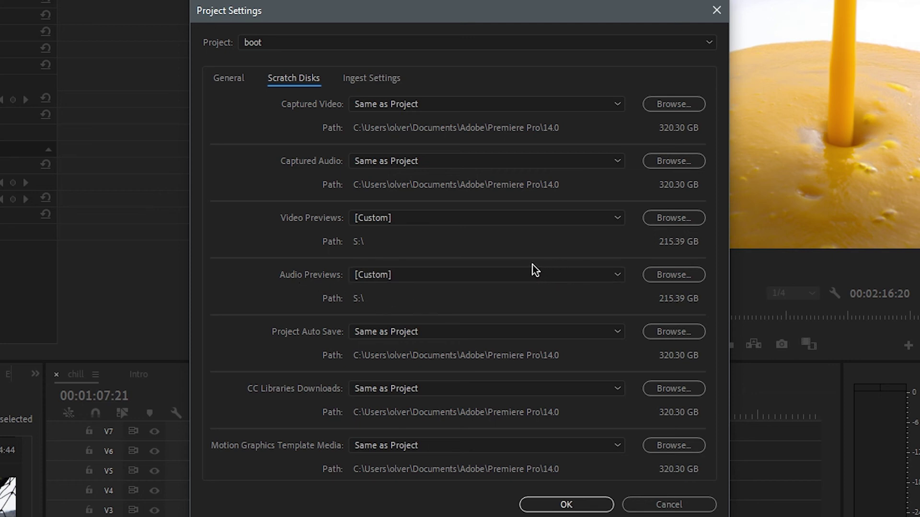
- Start choosing a new Video Previews folder, then abandon the folder selection
left_click(673, 218)
scroll(252, 256, "down", 3)
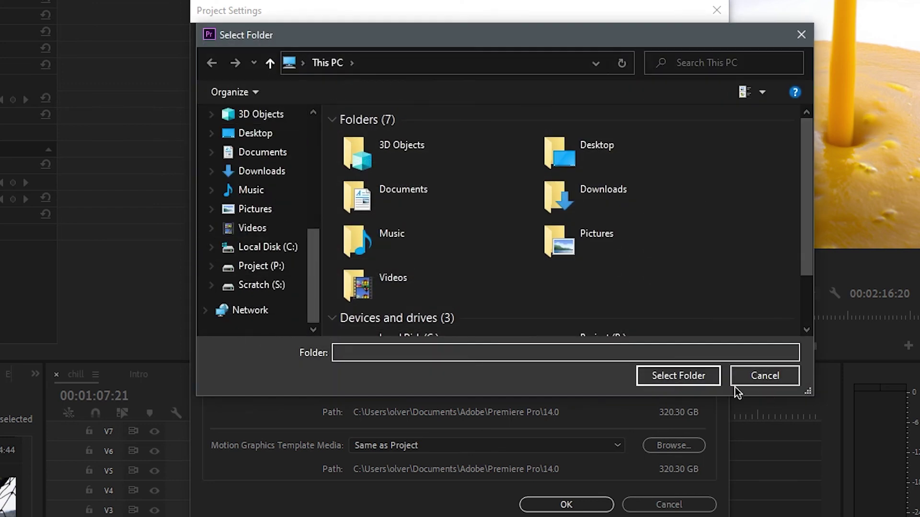
left_click(763, 376)
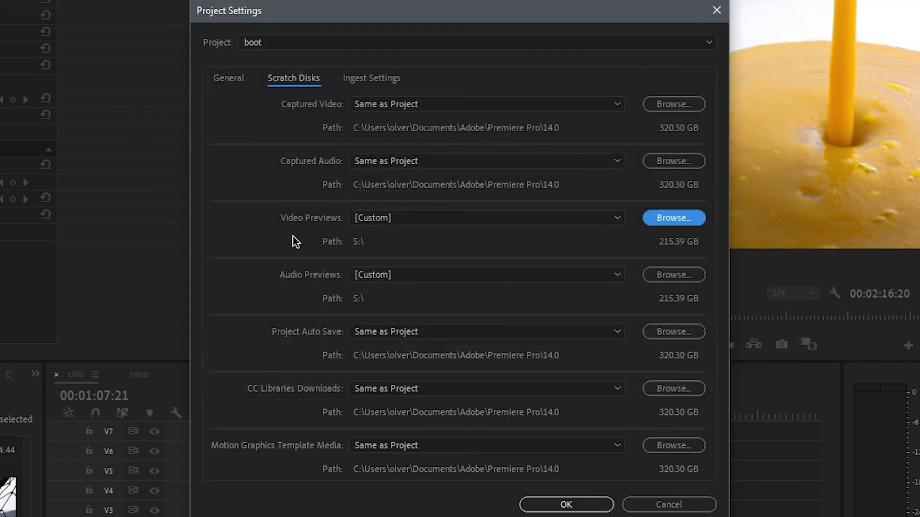
- Confirm Project Settings and drag the playhead back to the tree-house shot near 00:00:08:10
left_click(559, 504)
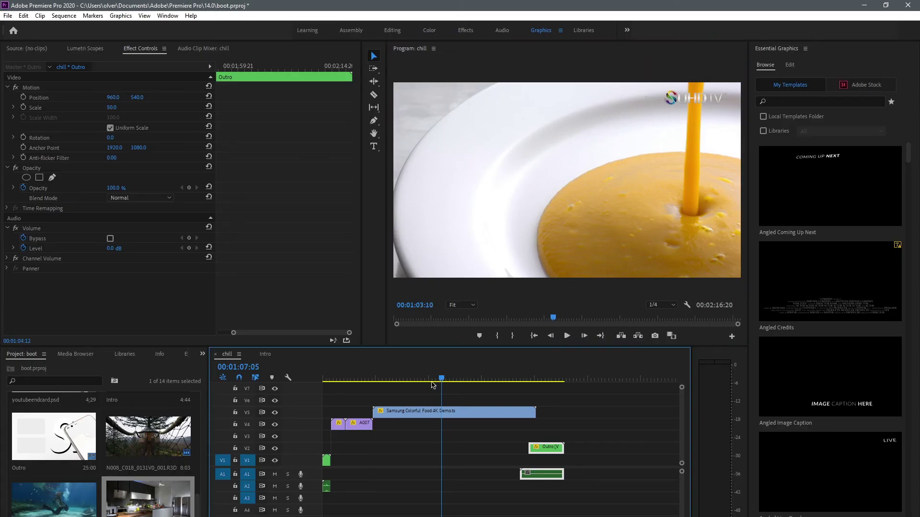
left_click_drag(247, 415, 257, 441)
mouse_move(337, 395)
left_mouse_down()
mouse_move(477, 386)
mouse_move(437, 403)
mouse_move(337, 410)
left_mouse_up()
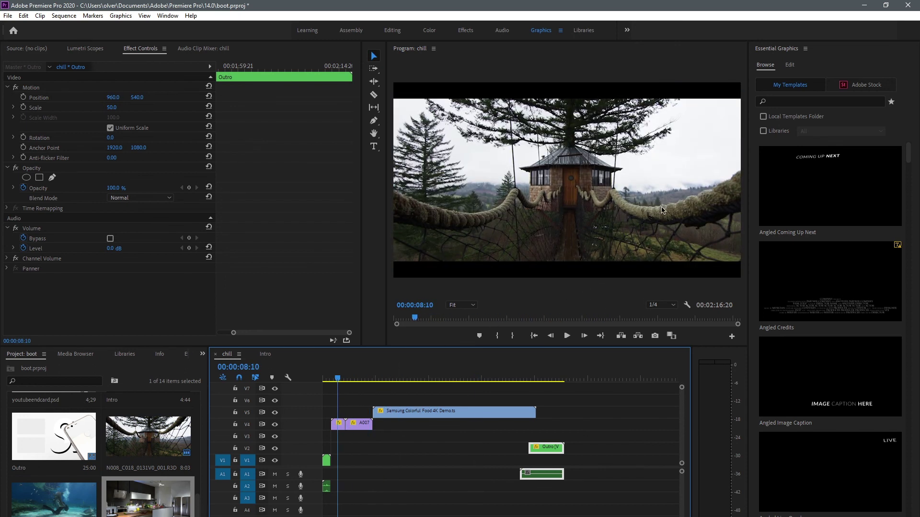
- Play the chill sequence, stop it, switch playback resolution from 1/4 to Full, and resume playback
left_click(566, 336)
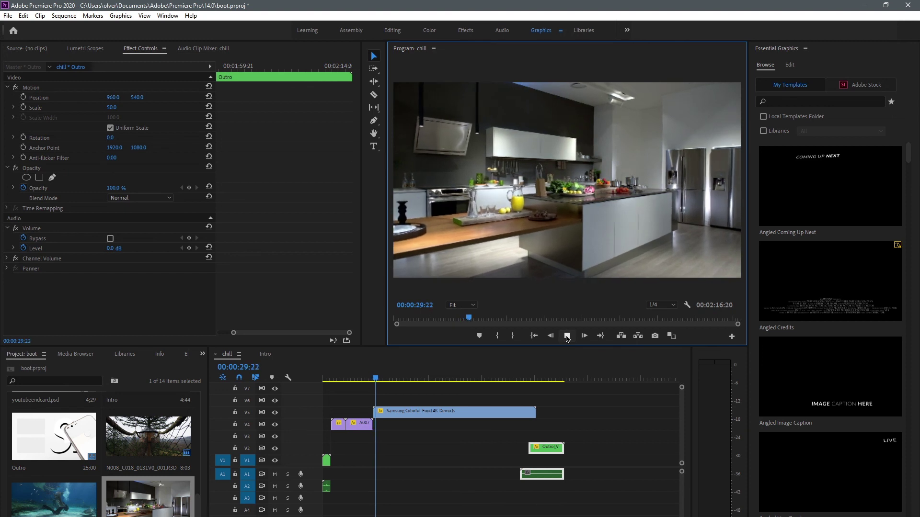
key("space")
left_click(660, 305)
left_click(661, 315)
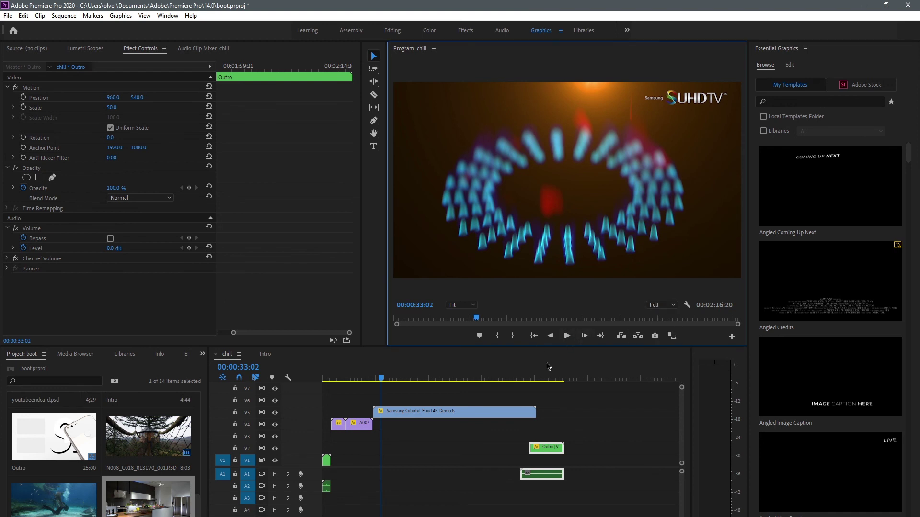
left_click(572, 341)
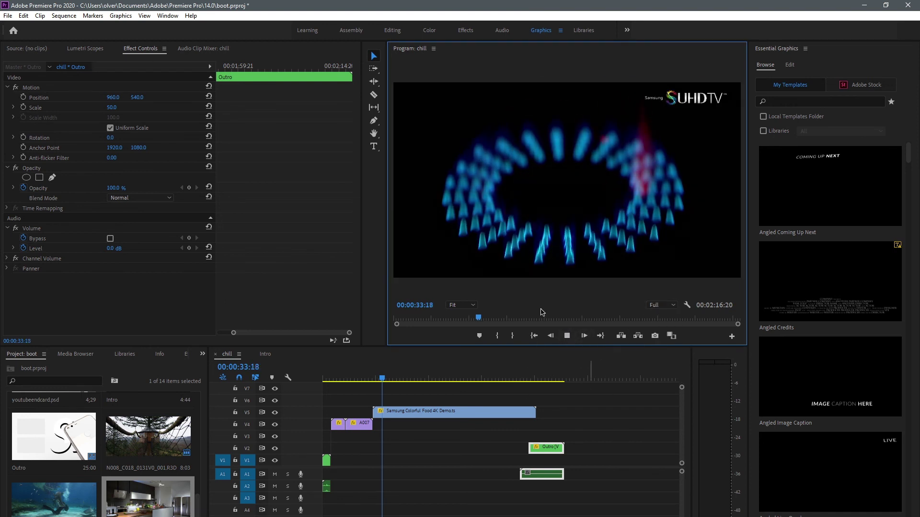